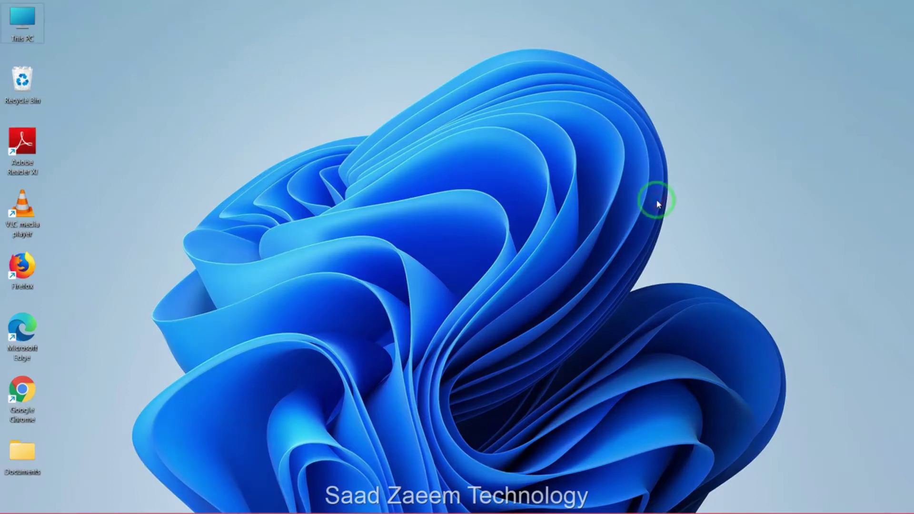
# Step: Open Settings and go to Network & internet > Advanced network settings > Network reset
pyautogui.moveTo(451, 509)
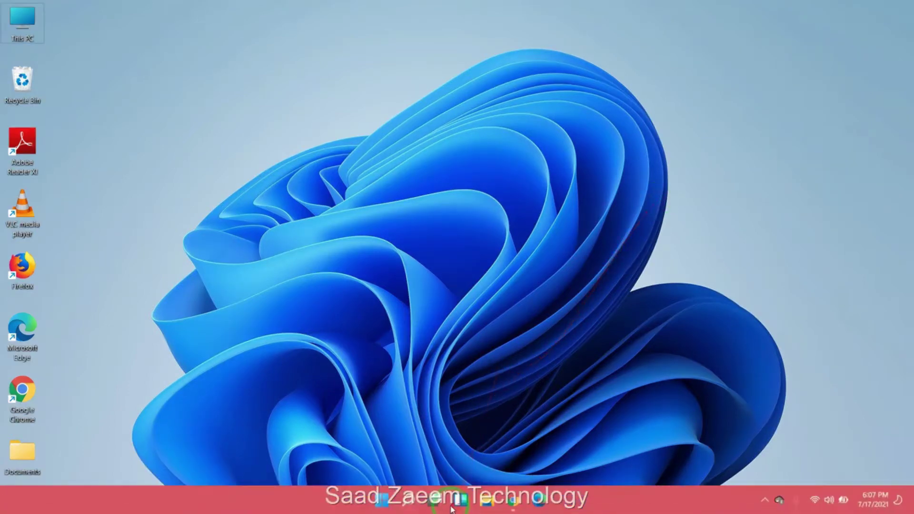
pyautogui.click(412, 505)
pyautogui.write('se')
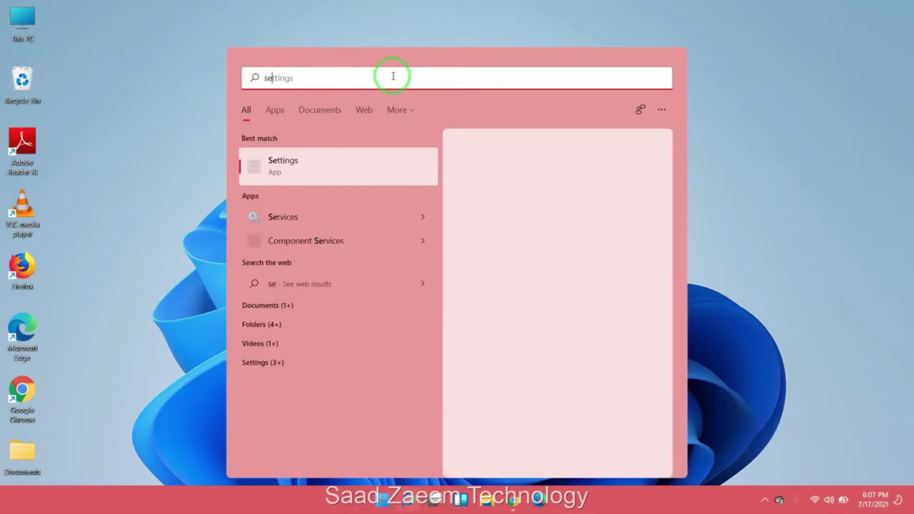
pyautogui.write('tt')
pyautogui.click(294, 164)
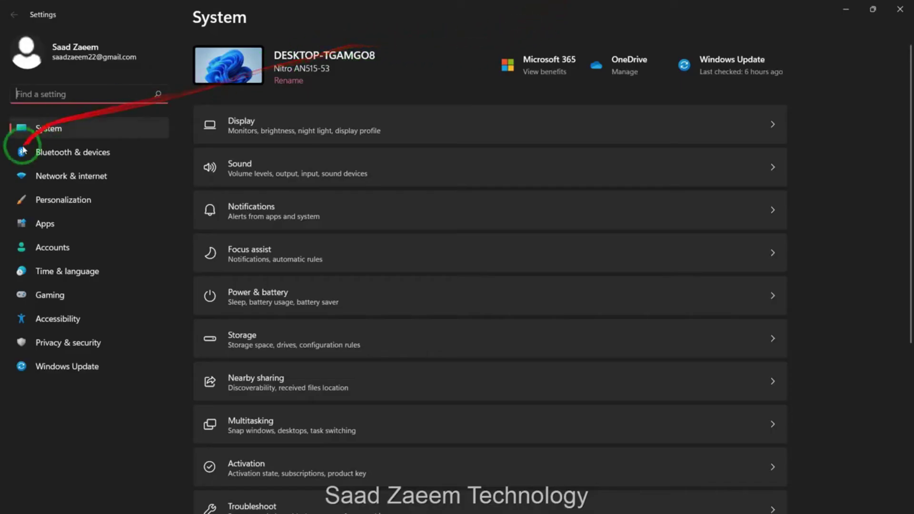
pyautogui.click(66, 177)
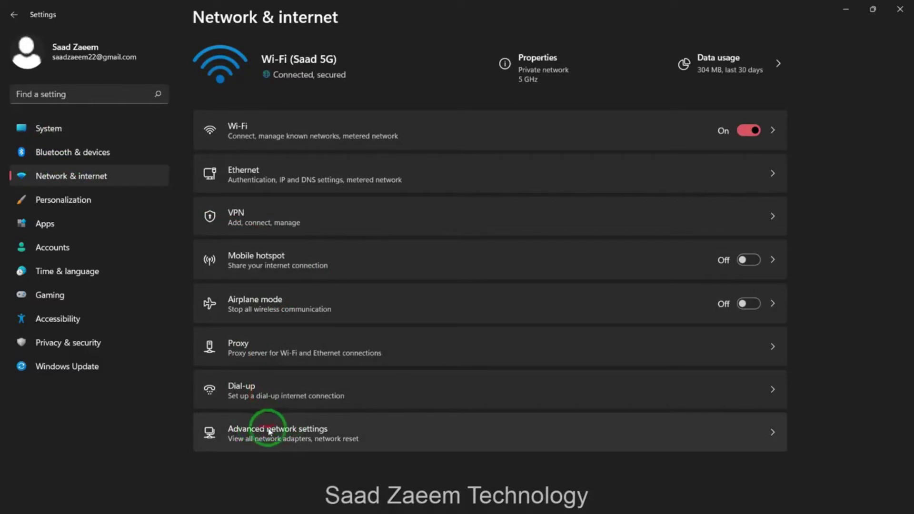
pyautogui.click(309, 433)
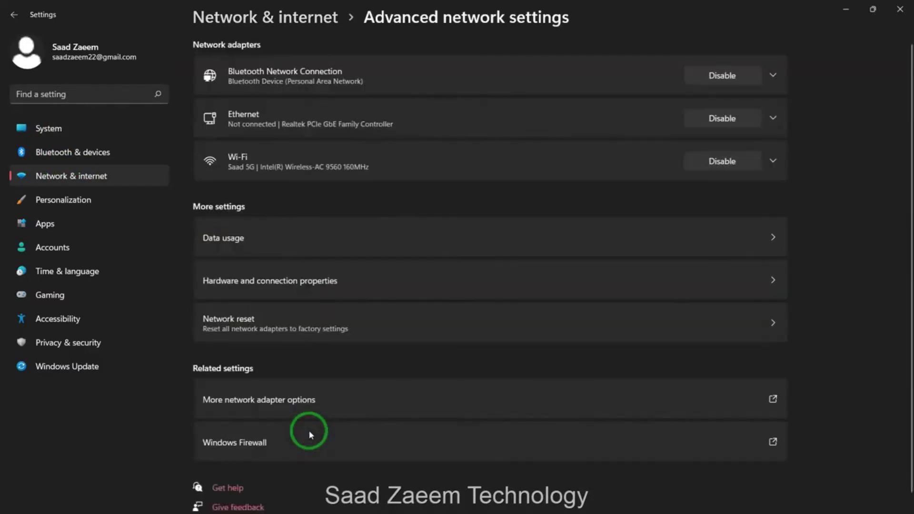
pyautogui.click(245, 328)
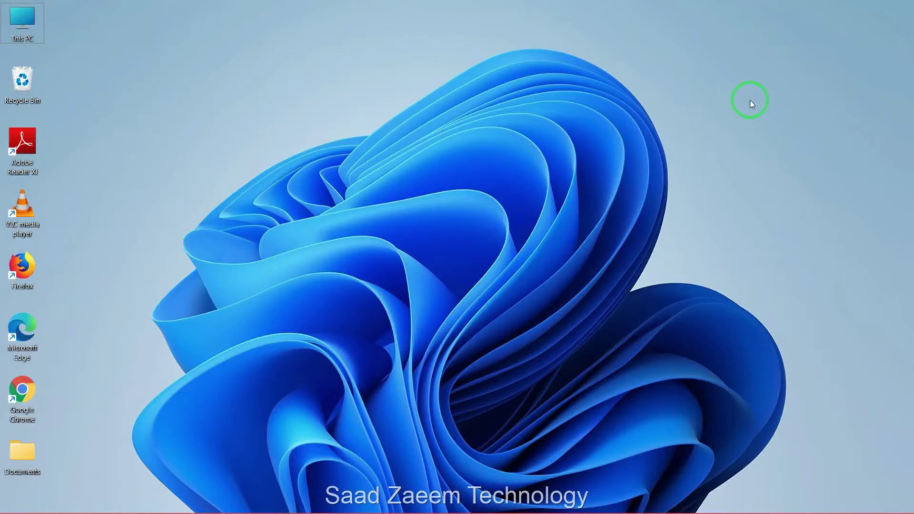
# Step: Run 'netsh int ip reset C:\resetlog.txt' in an administrator Command Prompt
pyautogui.click(413, 498)
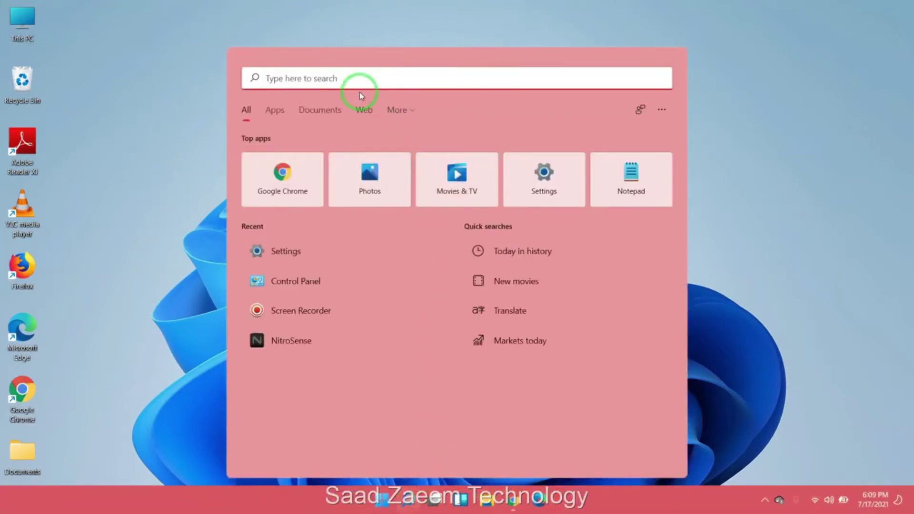
pyautogui.write('cmd')
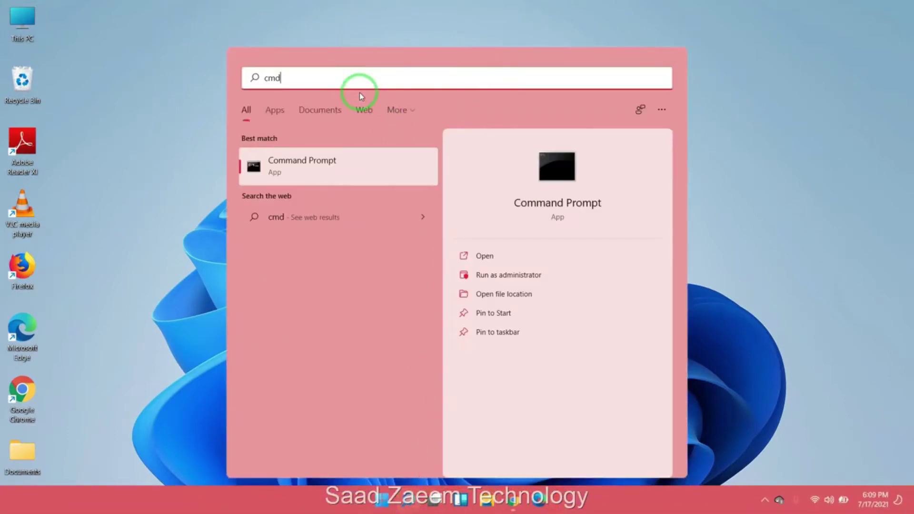
pyautogui.rightClick(316, 171)
pyautogui.click(363, 183)
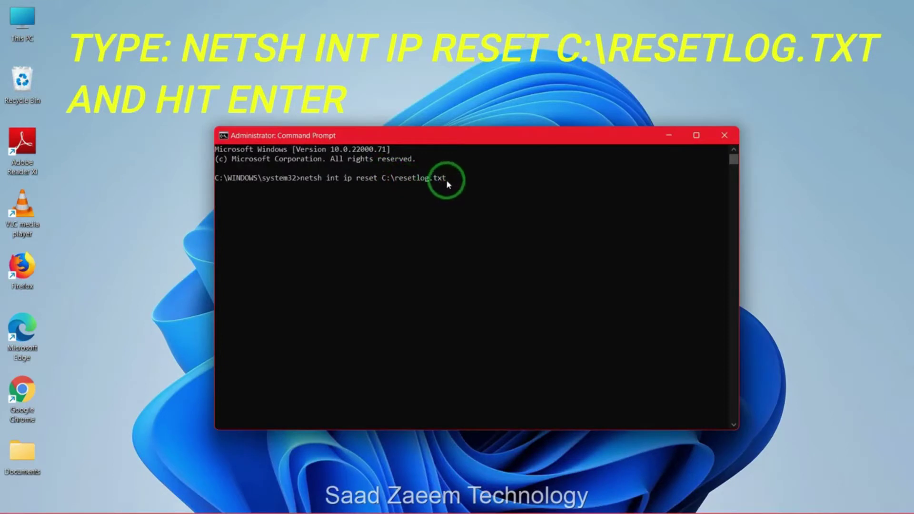
pyautogui.press('Return')
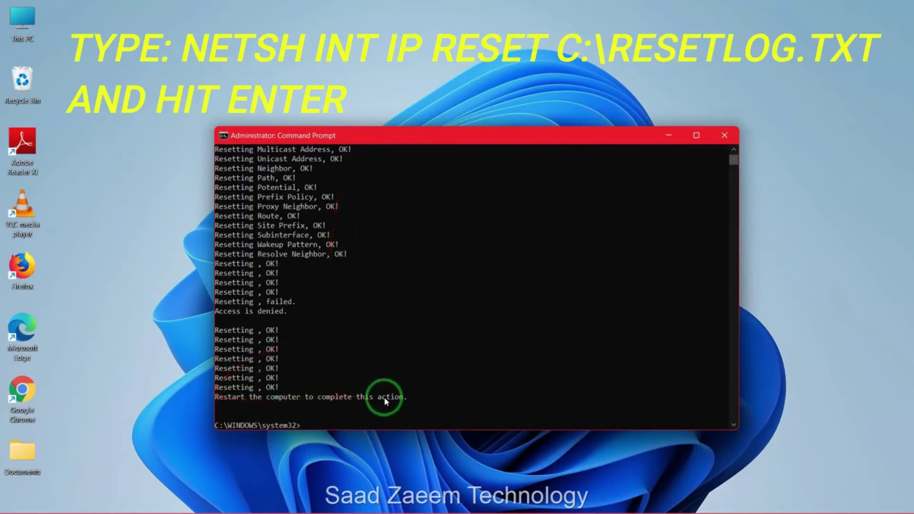
# Step: Restart the computer from the Start menu's power options
pyautogui.moveTo(228, 512)
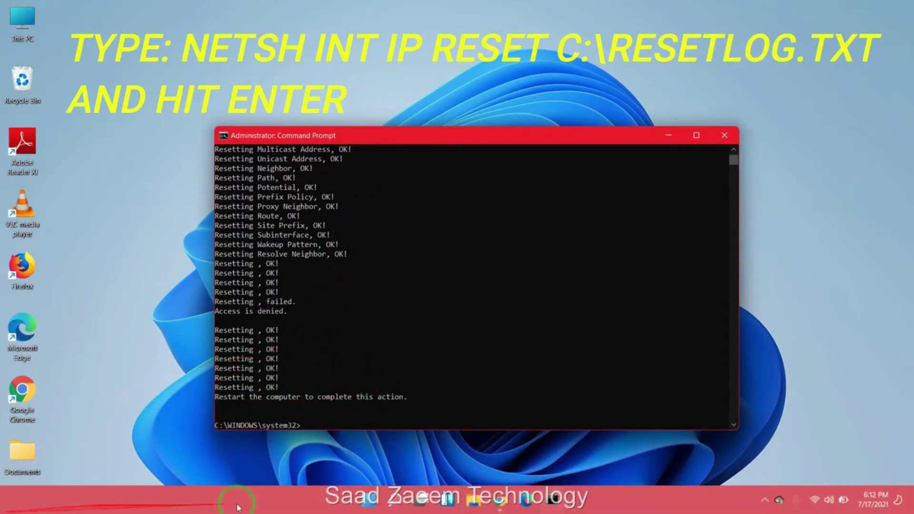
pyautogui.click(367, 498)
pyautogui.click(603, 461)
pyautogui.click(555, 452)
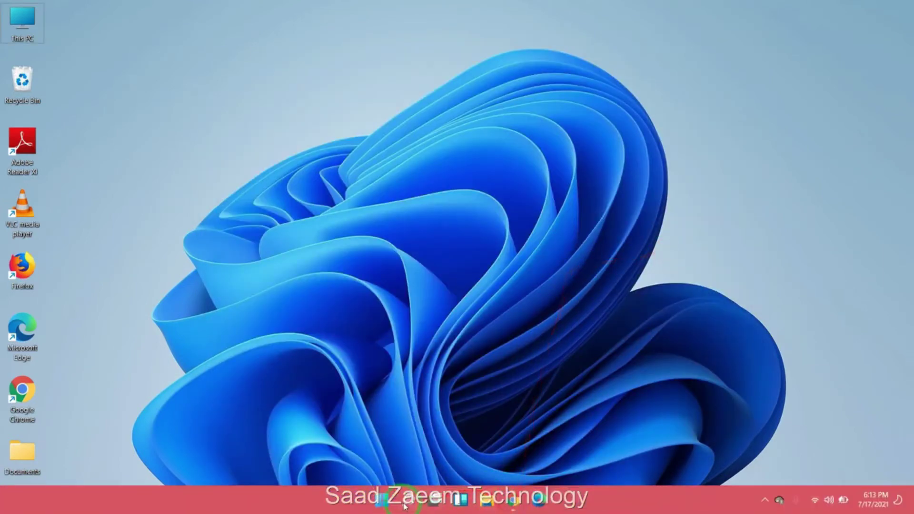
# Step: Run 'netsh winsock reset' in a Command Prompt launched as administrator
pyautogui.click(405, 503)
pyautogui.click(356, 82)
pyautogui.write('c')
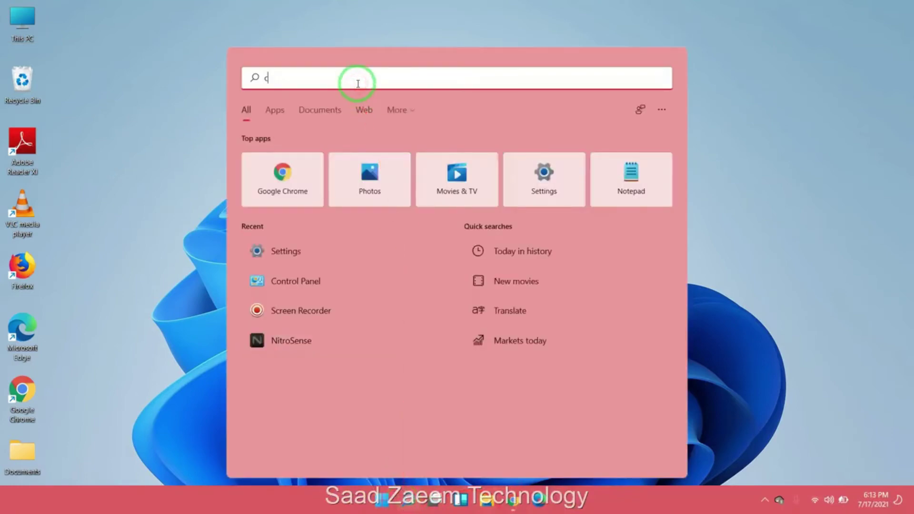
pyautogui.write('md')
pyautogui.rightClick(353, 167)
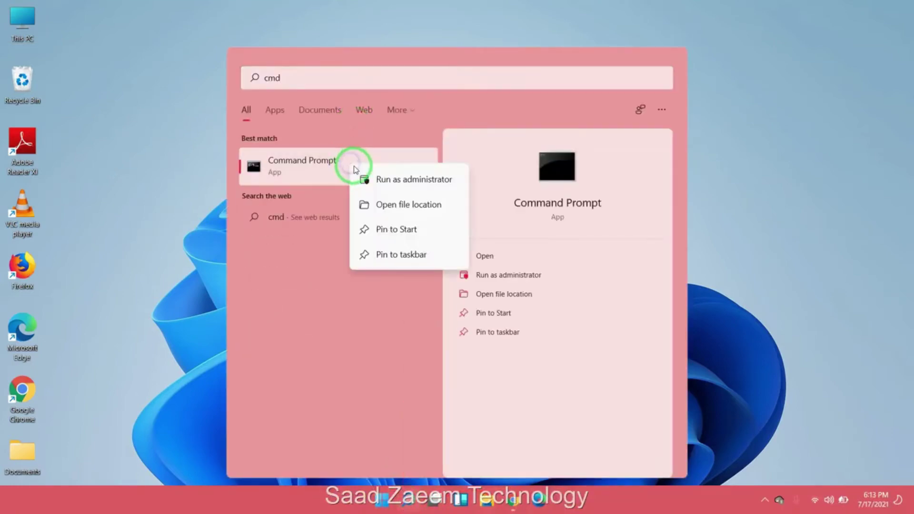
pyautogui.click(374, 180)
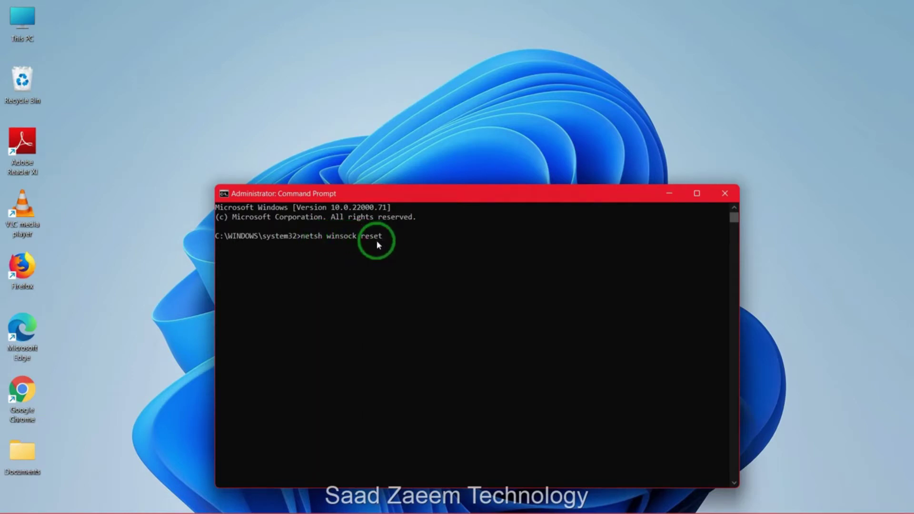
pyautogui.press('Return')
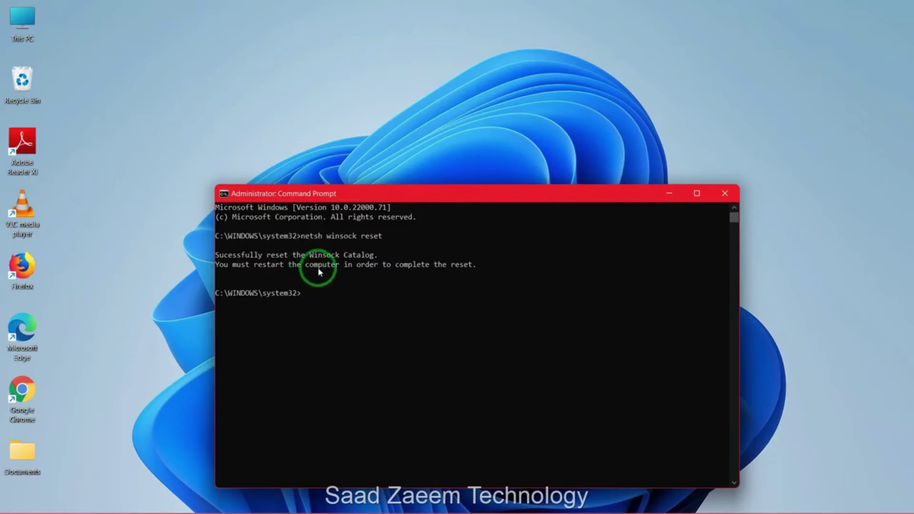
pyautogui.click(611, 220)
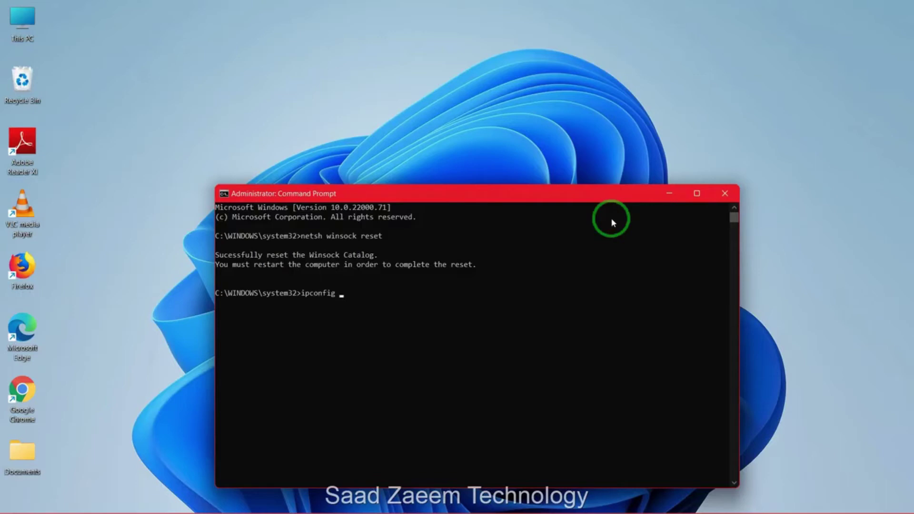
# Step: Run 'ipconfig /flushdns' to clear the DNS resolver cache
pyautogui.write('lushdns')
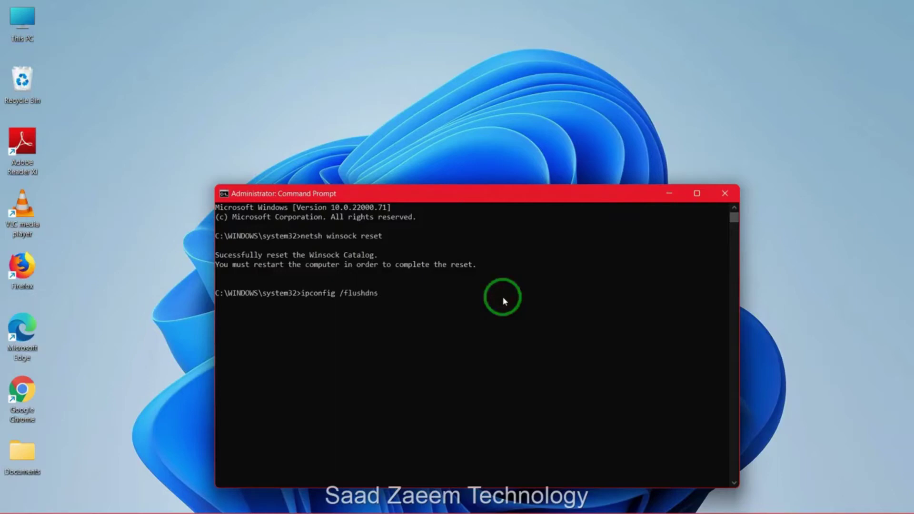
pyautogui.press('Return')
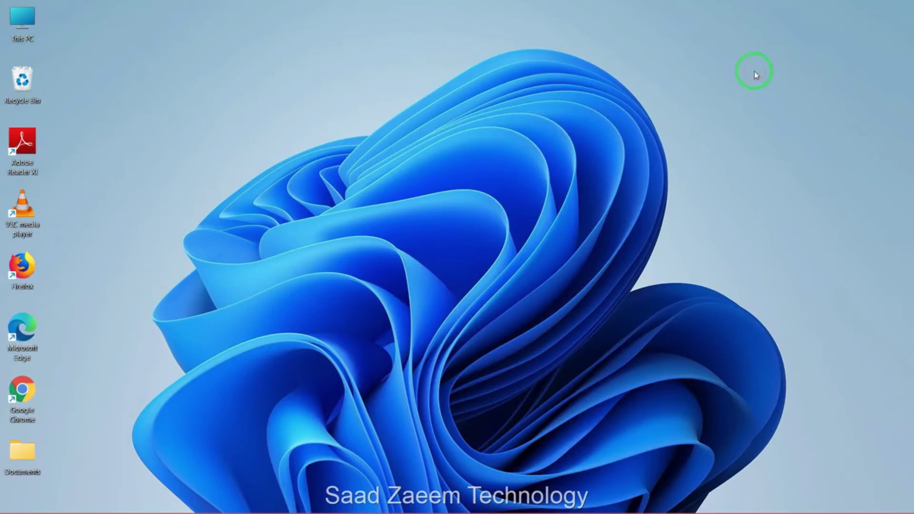
# Step: Launch Control Panel from the Start menu search
pyautogui.press('super')
pyautogui.click(372, 75)
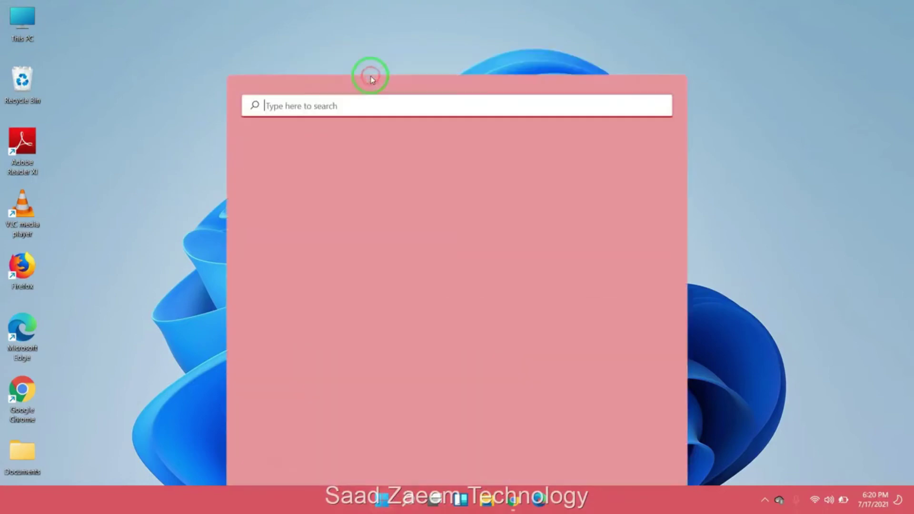
pyautogui.write('Control')
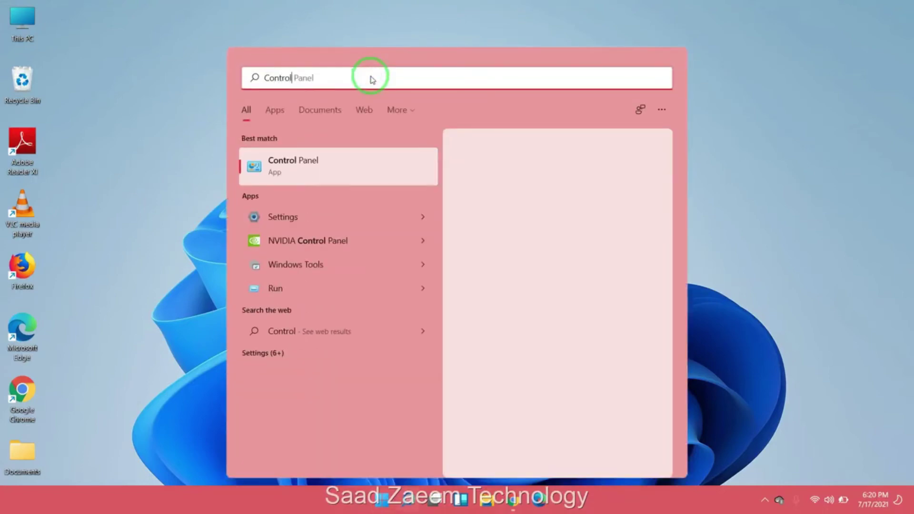
pyautogui.press('Return')
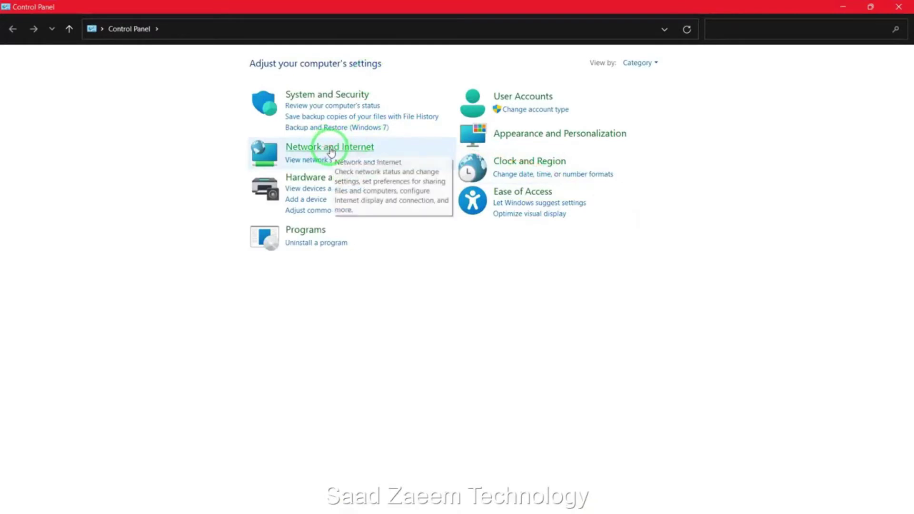
# Step: Go via Network and Sharing Center to adapter settings and select Ethernet
pyautogui.click(330, 149)
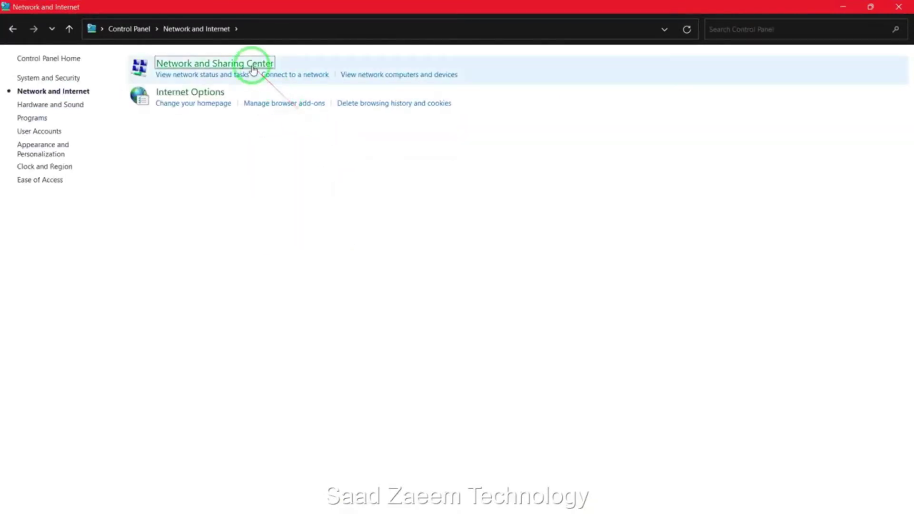
pyautogui.click(219, 65)
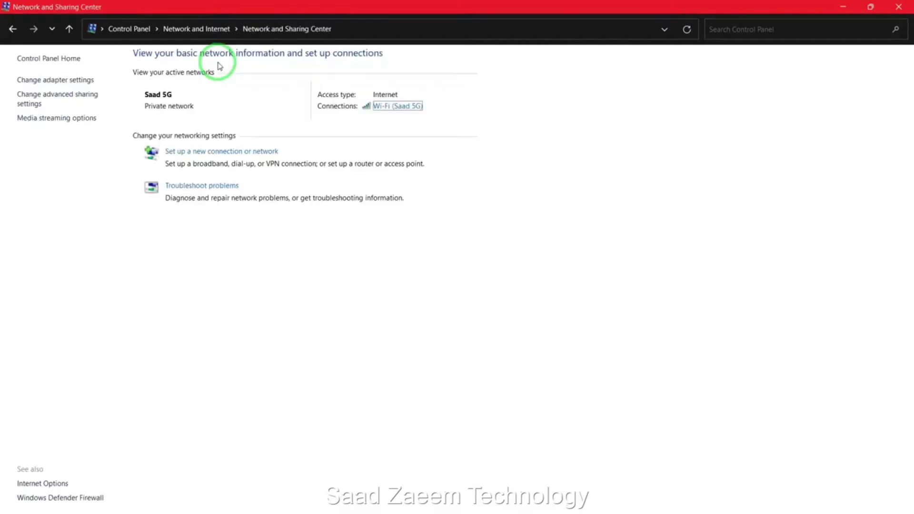
pyautogui.click(54, 80)
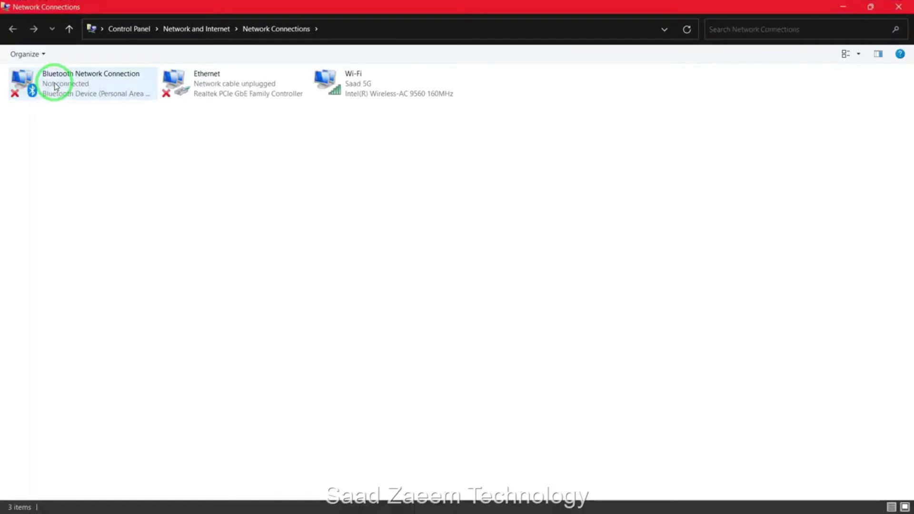
pyautogui.click(260, 95)
# Step: Open the Ethernet connection's Internet Protocol Version 4 properties
pyautogui.rightClick(241, 84)
pyautogui.click(276, 197)
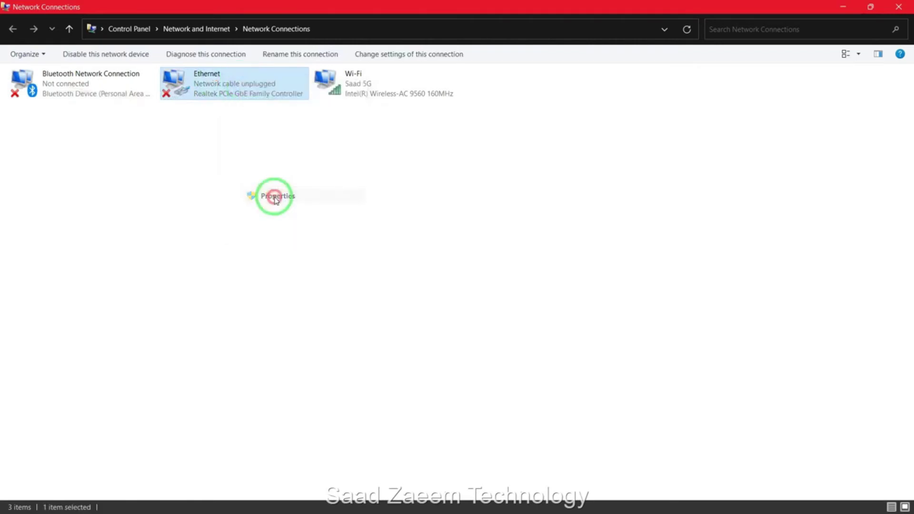
pyautogui.moveTo(163, 62); pyautogui.dragTo(324, 64)
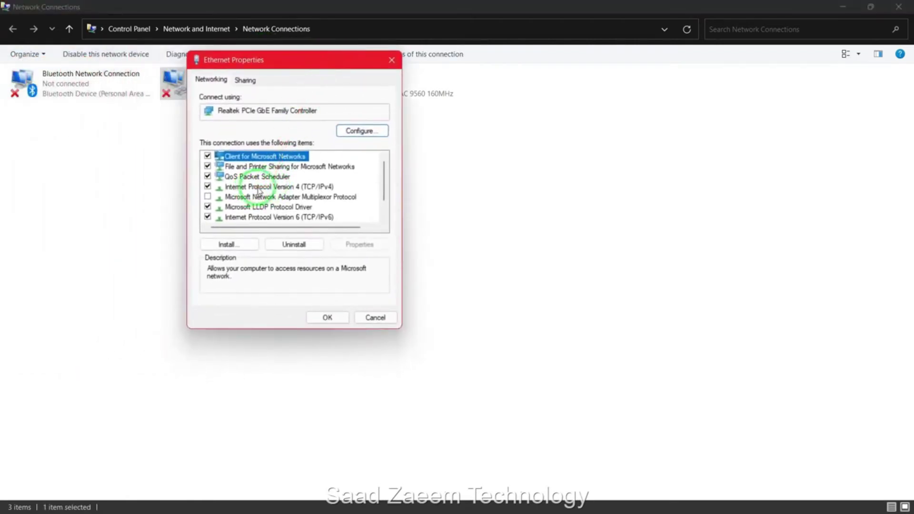
pyautogui.click(290, 187)
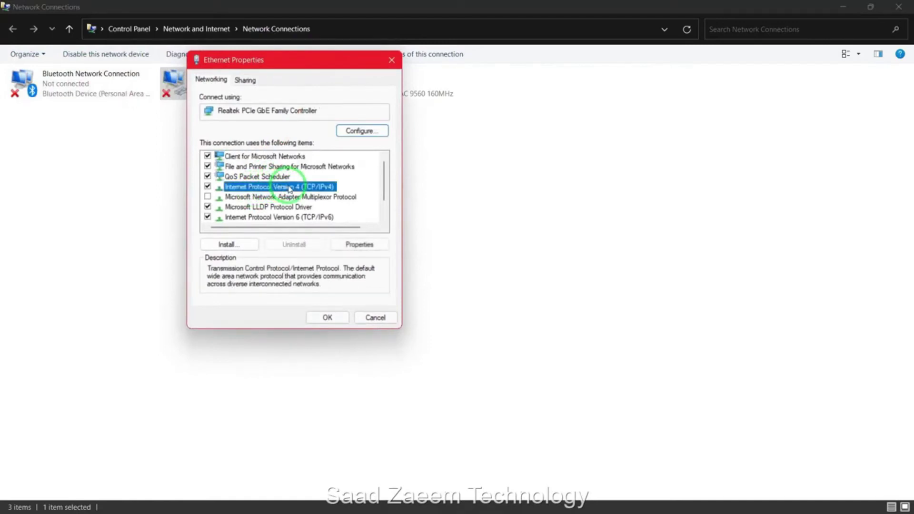
pyautogui.click(358, 245)
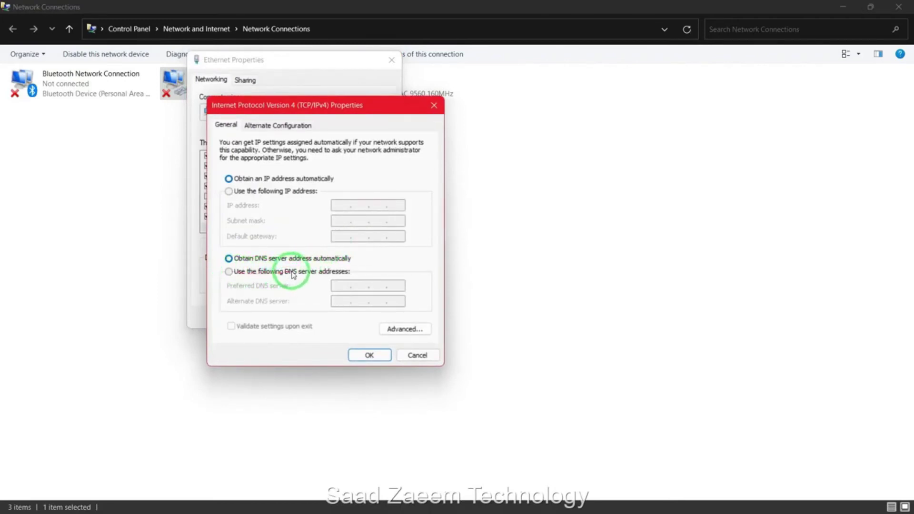
# Step: Set preferred DNS 1.1.1.1 and alternate DNS 1.0.0.1, then close the network windows
pyautogui.click(230, 273)
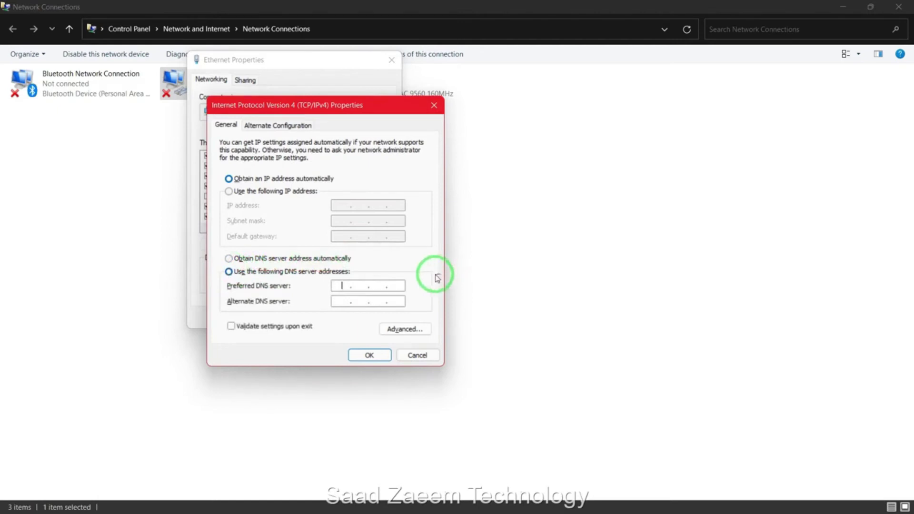
pyautogui.write('1.1.1.1')
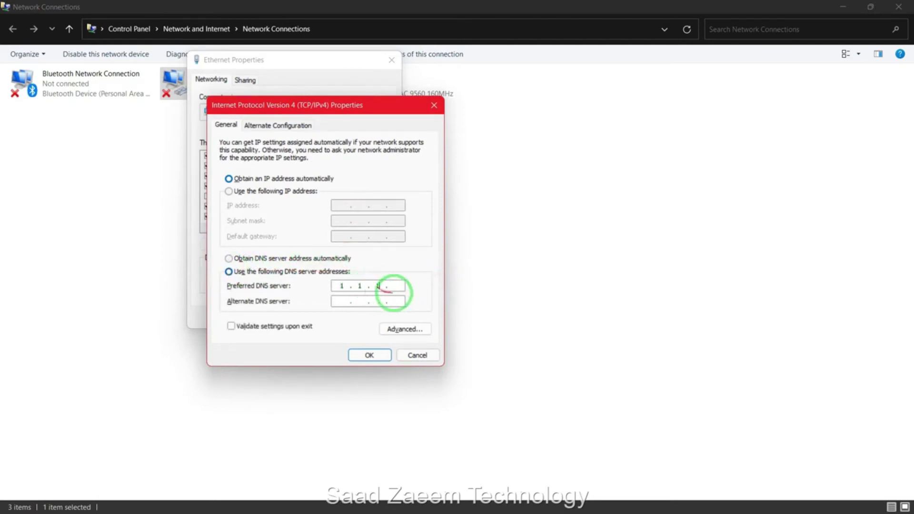
pyautogui.click(344, 302)
pyautogui.write('1.0')
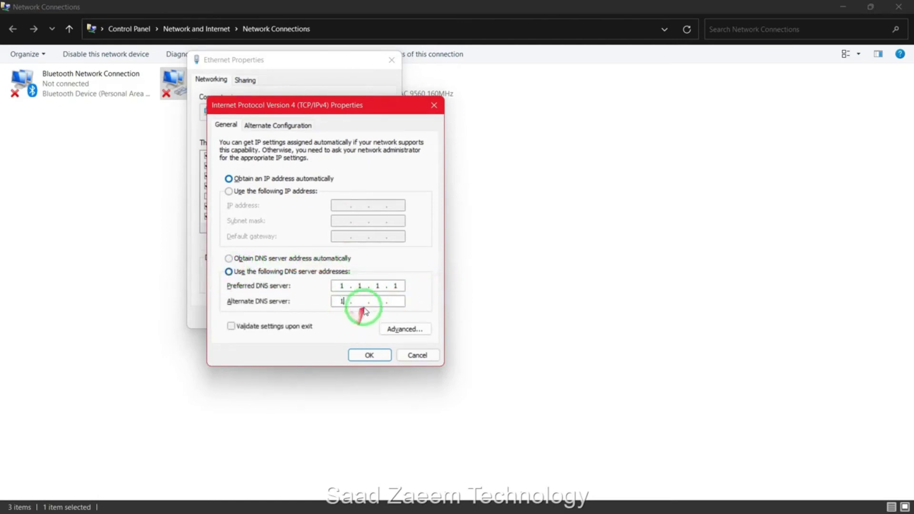
pyautogui.write('.0.1')
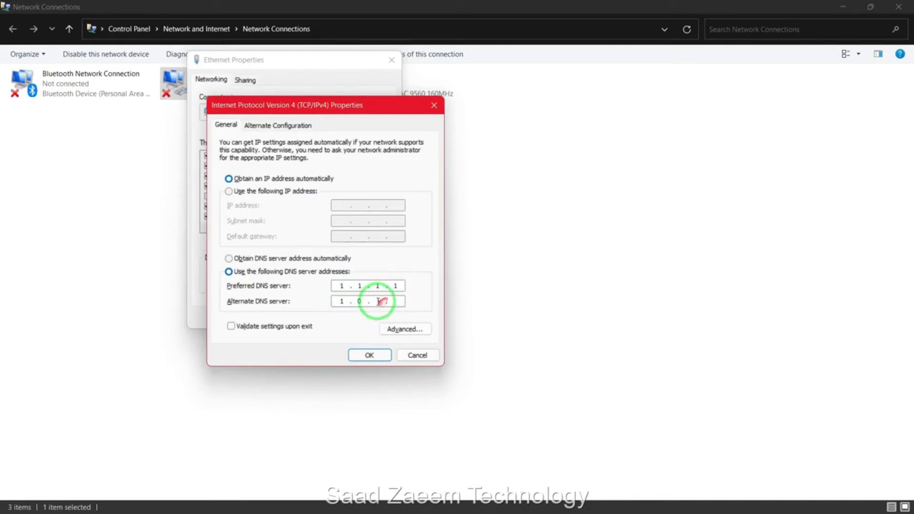
pyautogui.click(370, 356)
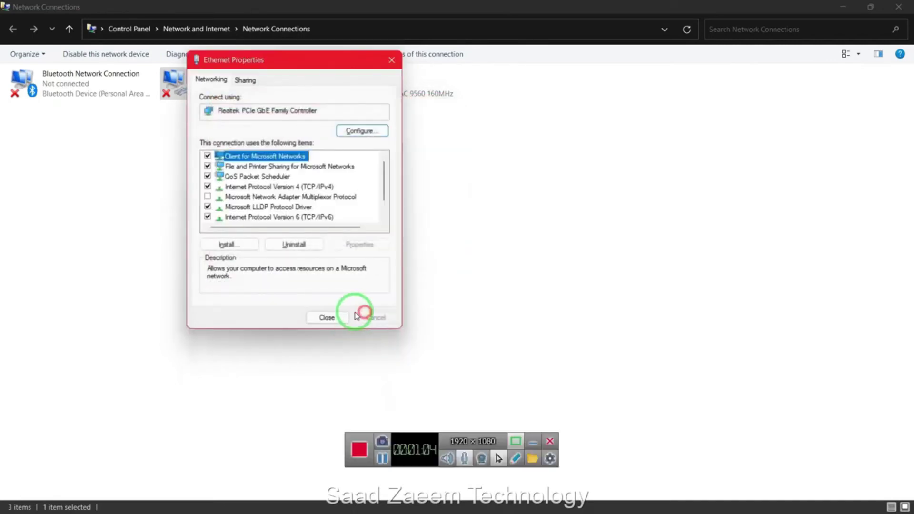
pyautogui.click(324, 316)
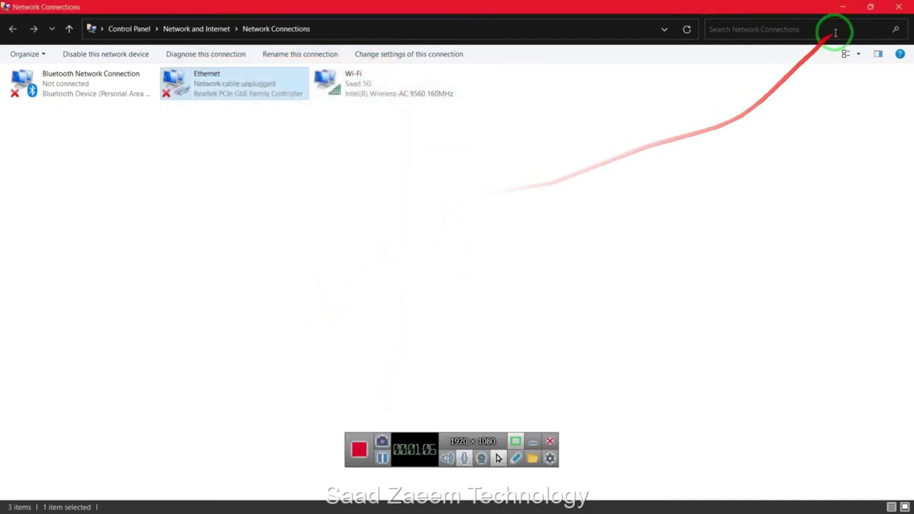
pyautogui.click(894, 13)
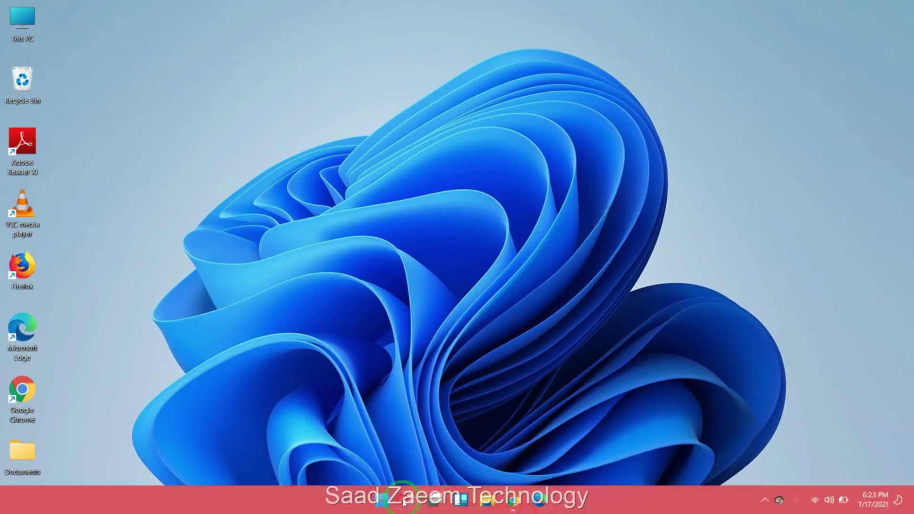
# Step: Open Device Manager and select the Intel Wireless-AC 9560 under Network adapters
pyautogui.click(405, 499)
pyautogui.write('Dev')
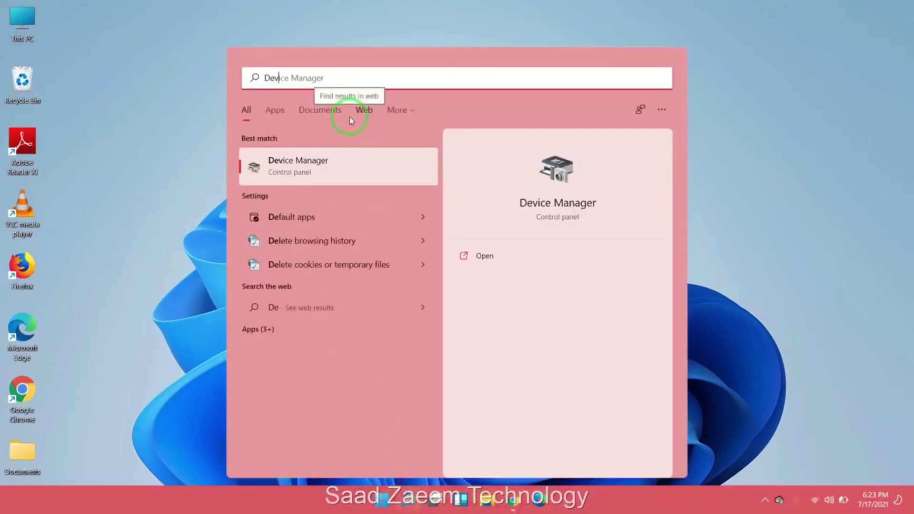
pyautogui.write('ice')
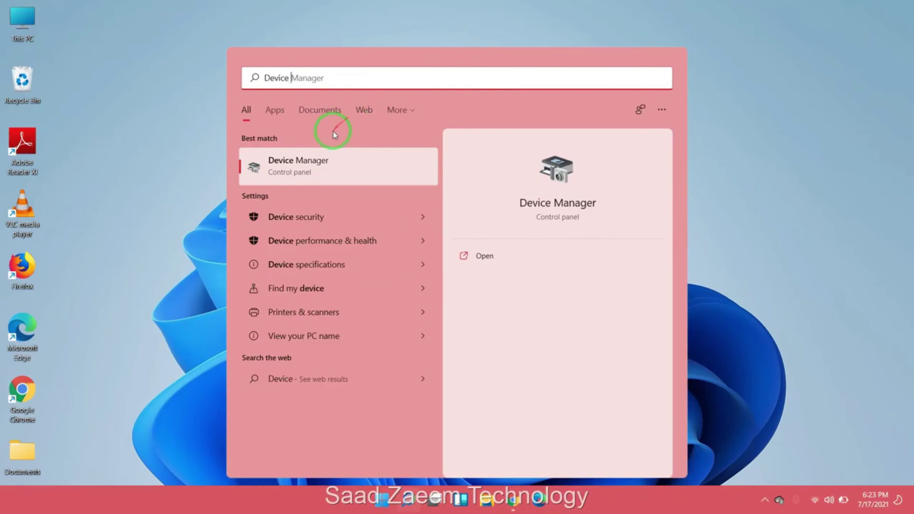
pyautogui.click(327, 168)
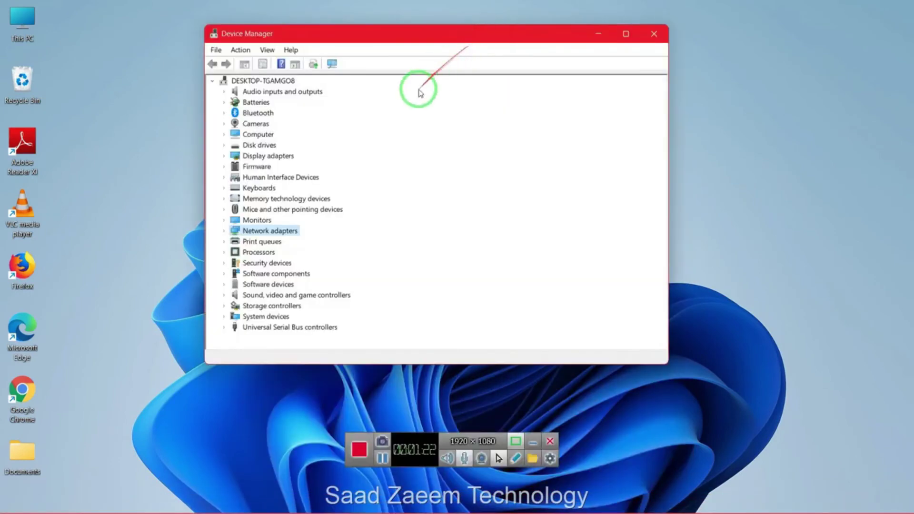
pyautogui.click(224, 231)
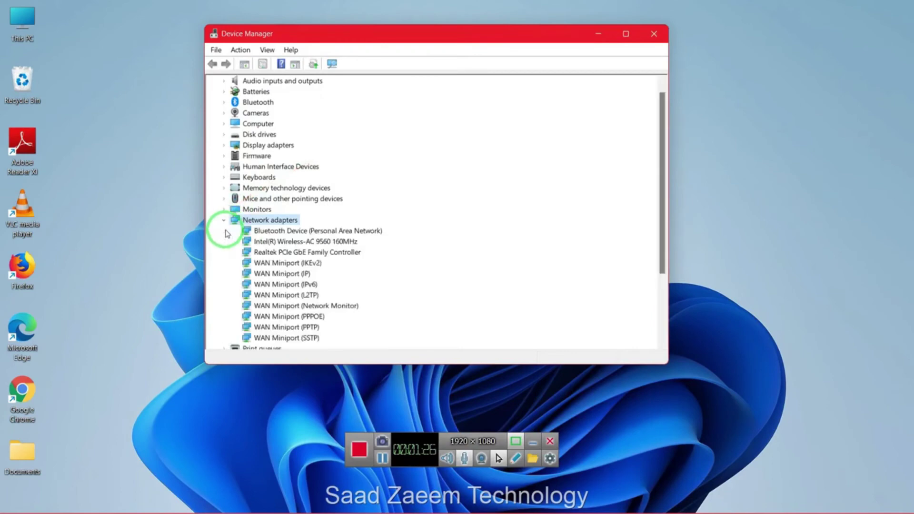
pyautogui.click(328, 244)
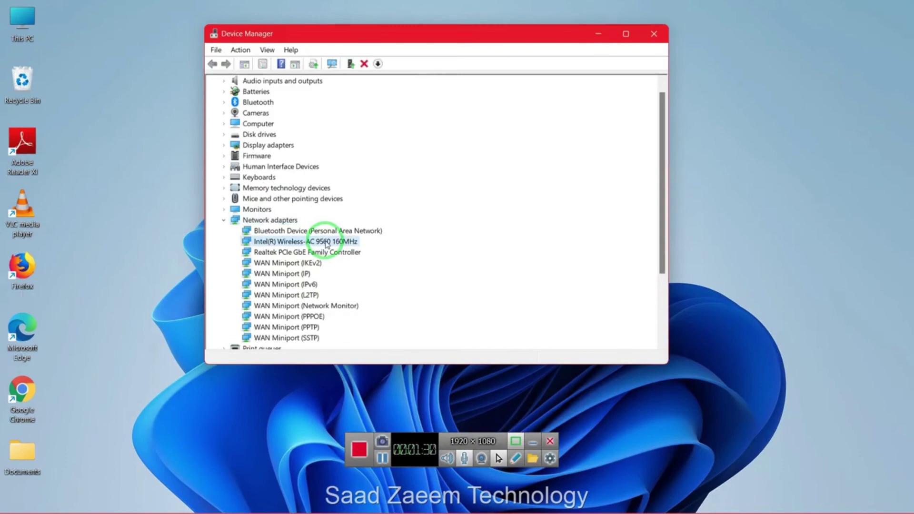
# Step: Uninstall the Wi-Fi adapter, scan for hardware changes to reinstall it, and close Device Manager
pyautogui.rightClick(327, 244)
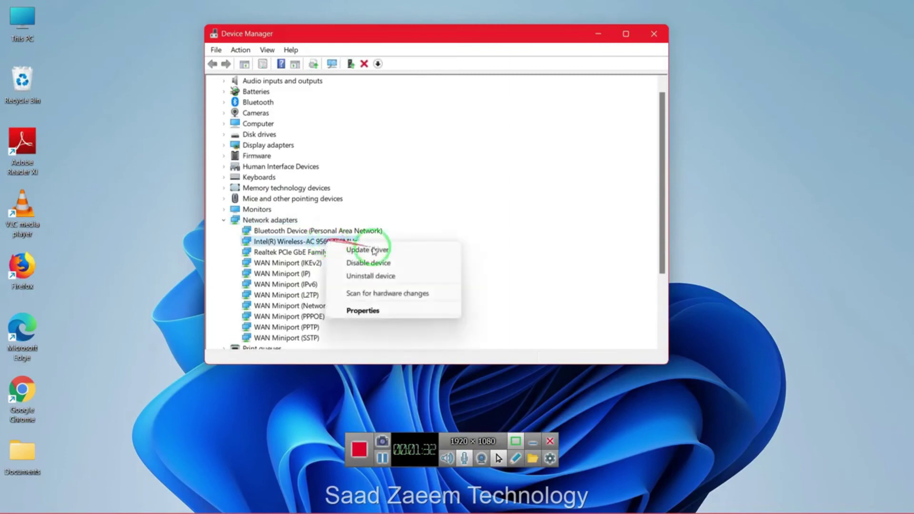
pyautogui.click(379, 280)
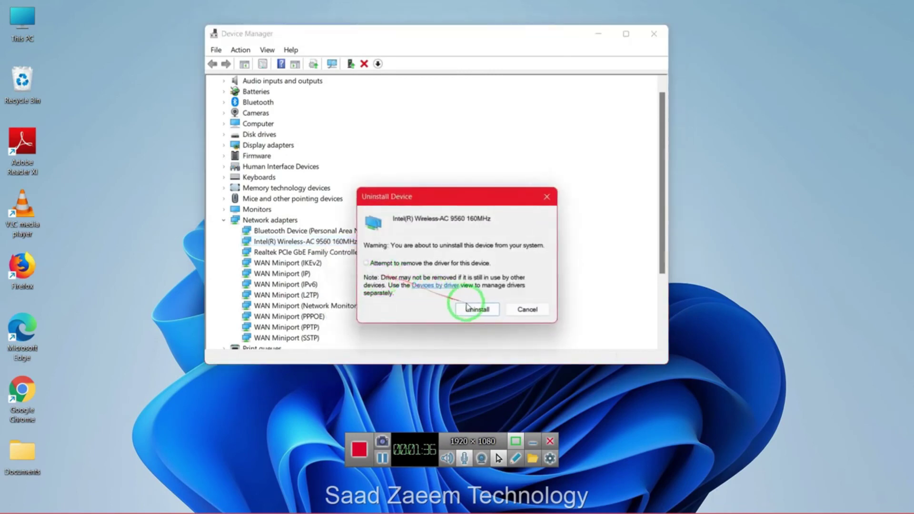
pyautogui.click(475, 309)
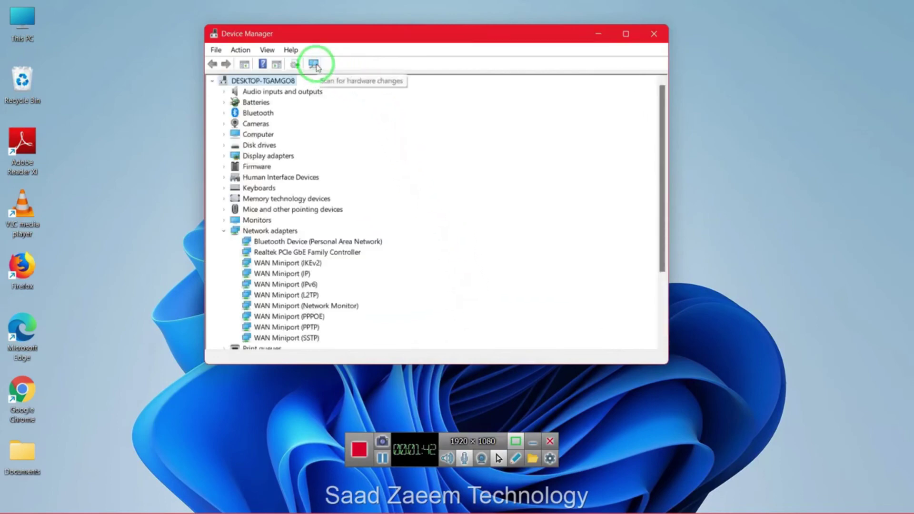
pyautogui.click(314, 63)
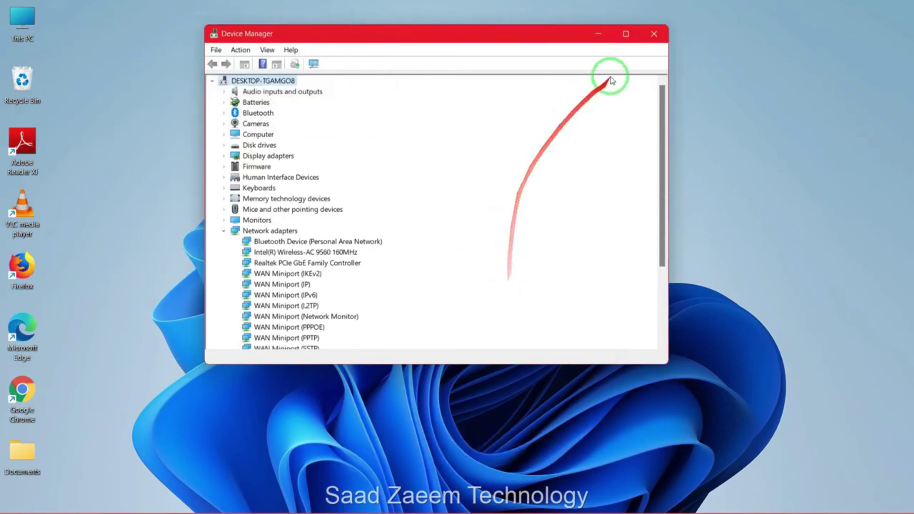
pyautogui.click(653, 34)
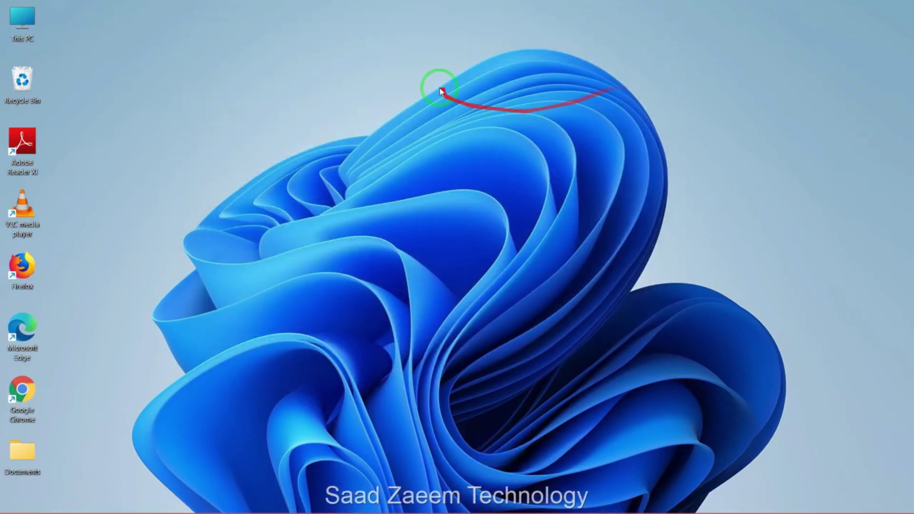